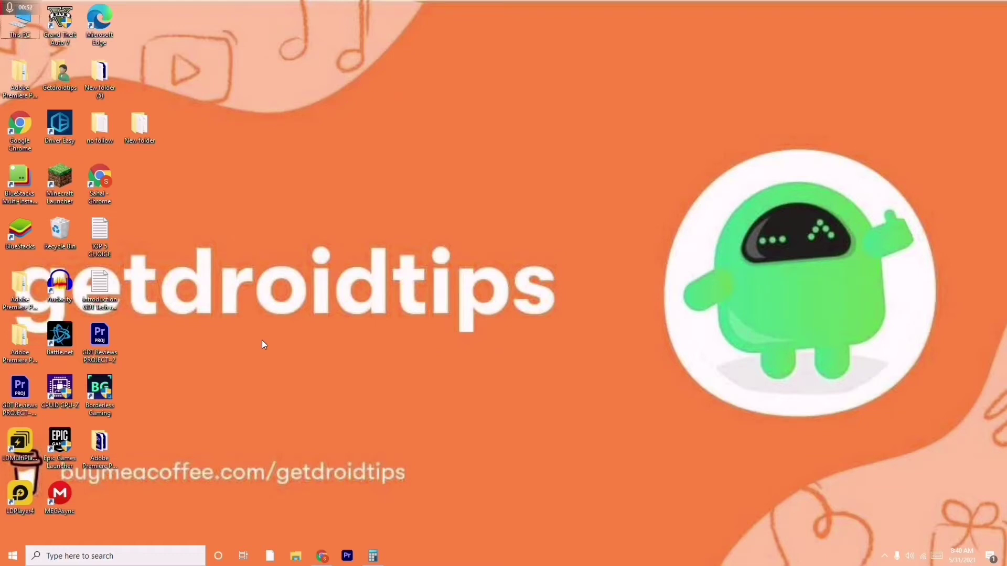
Show the context menu for the This PC icon on the desktop
right_click(30, 34)
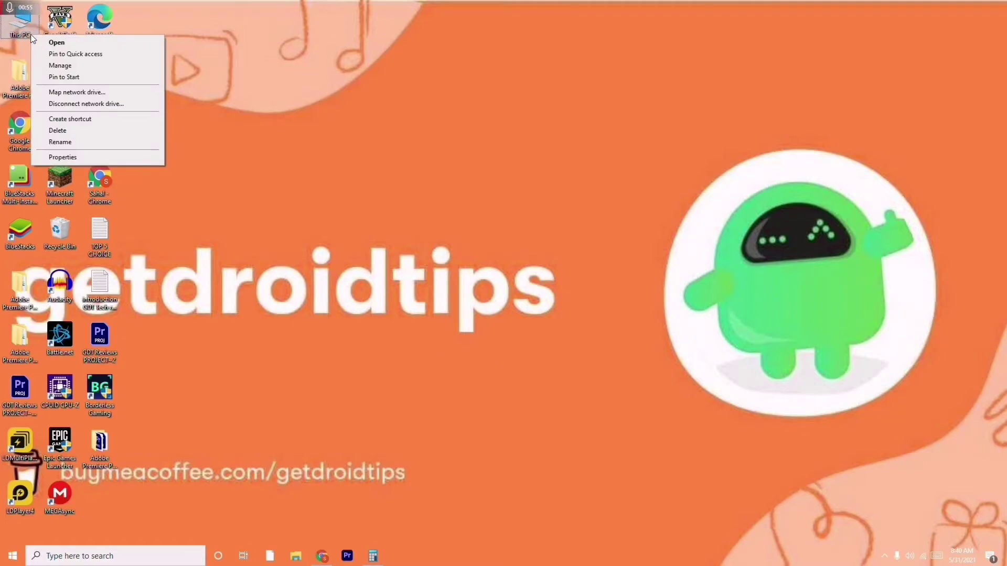
Reach the Virtual Memory dialog through Properties, Advanced system settings, and Performance Settings' Advanced tab
click(83, 159)
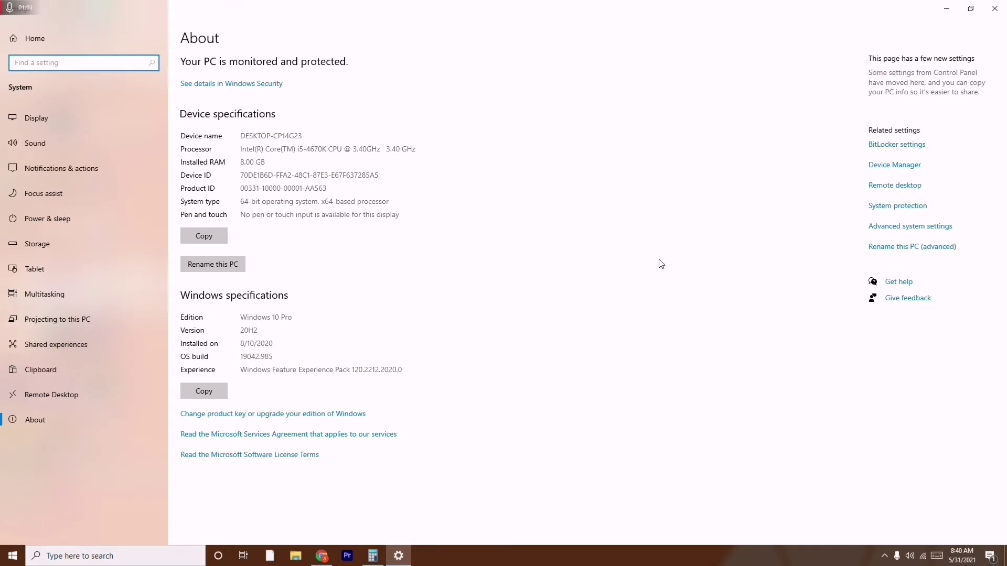
click(906, 230)
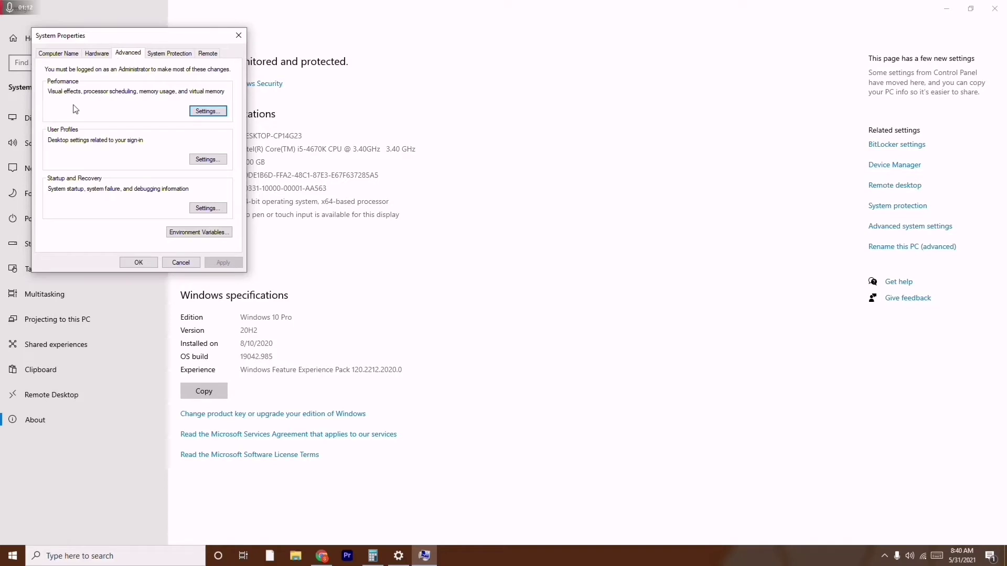
click(206, 114)
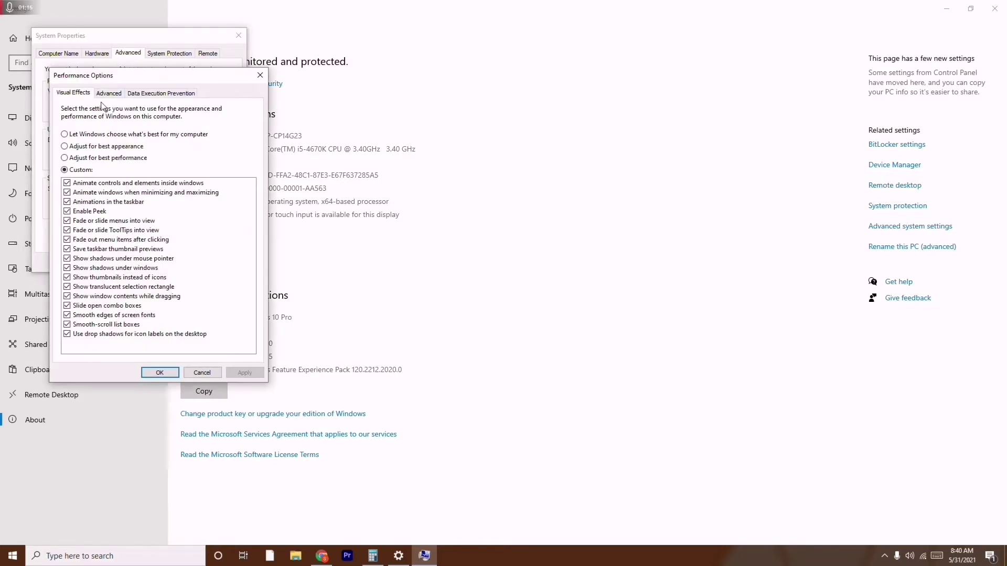
click(108, 97)
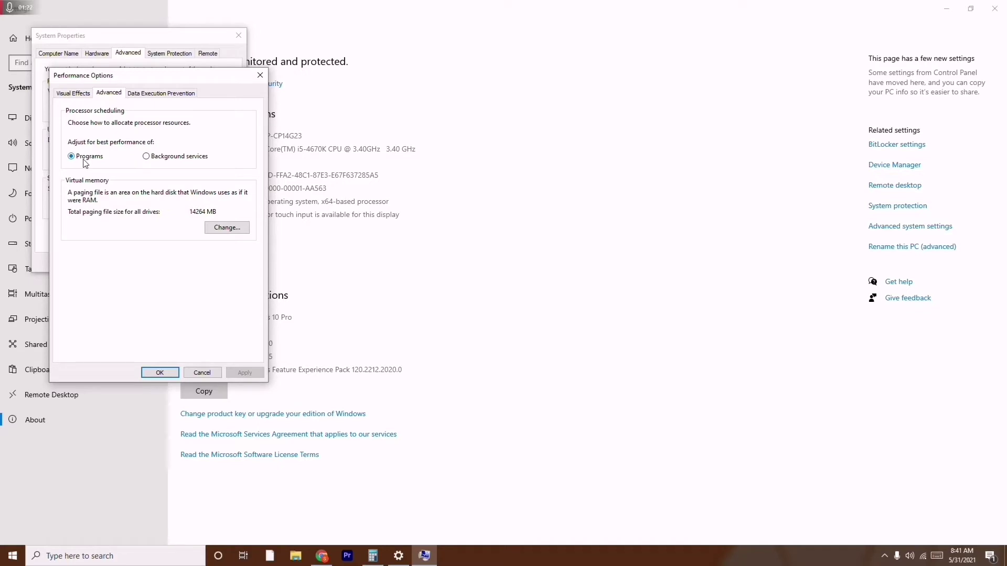
click(227, 234)
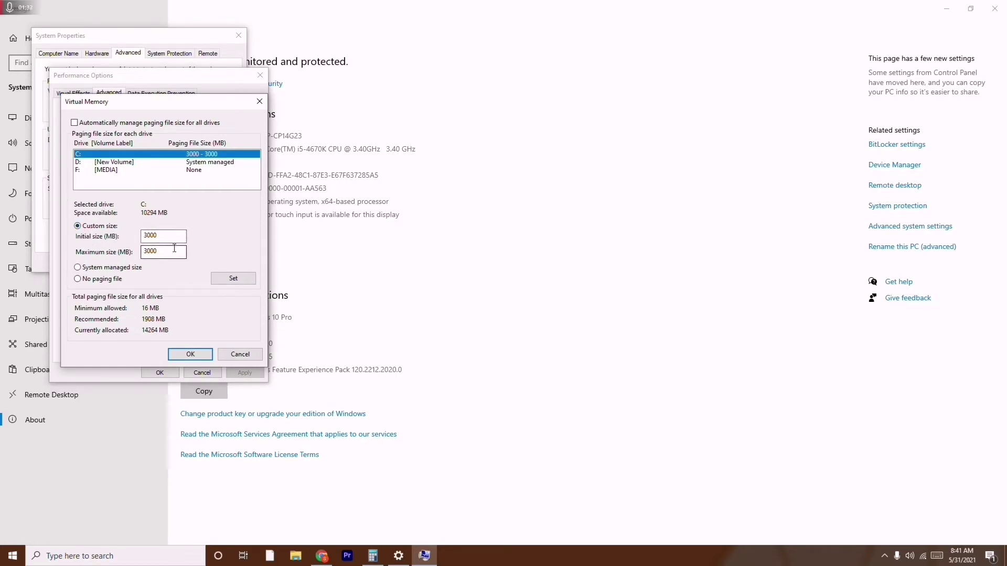
After checking drive D:, set drive C:'s custom paging file to 1908 MB initial and 3000 MB maximum
click(157, 235)
click(122, 163)
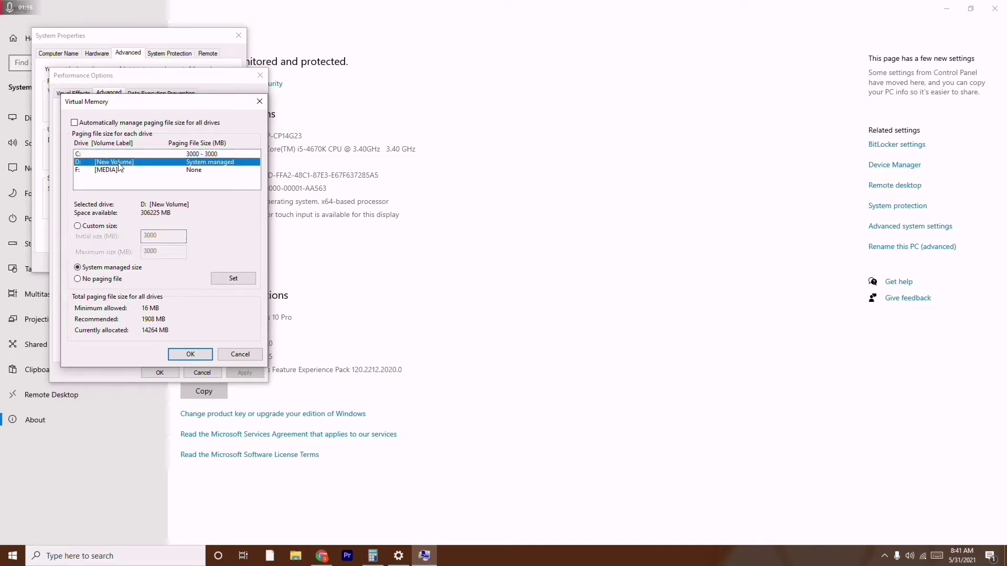
click(78, 226)
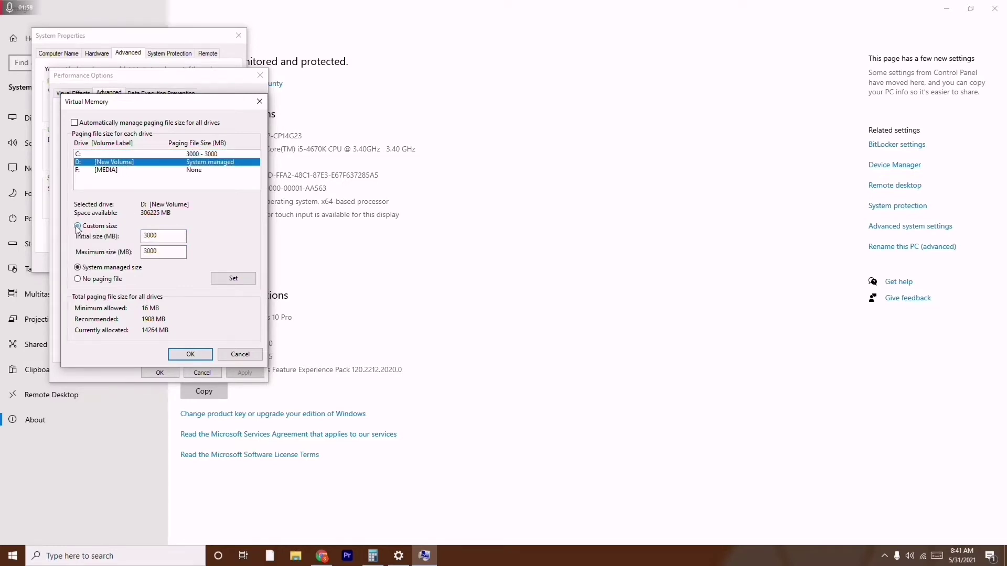
click(84, 155)
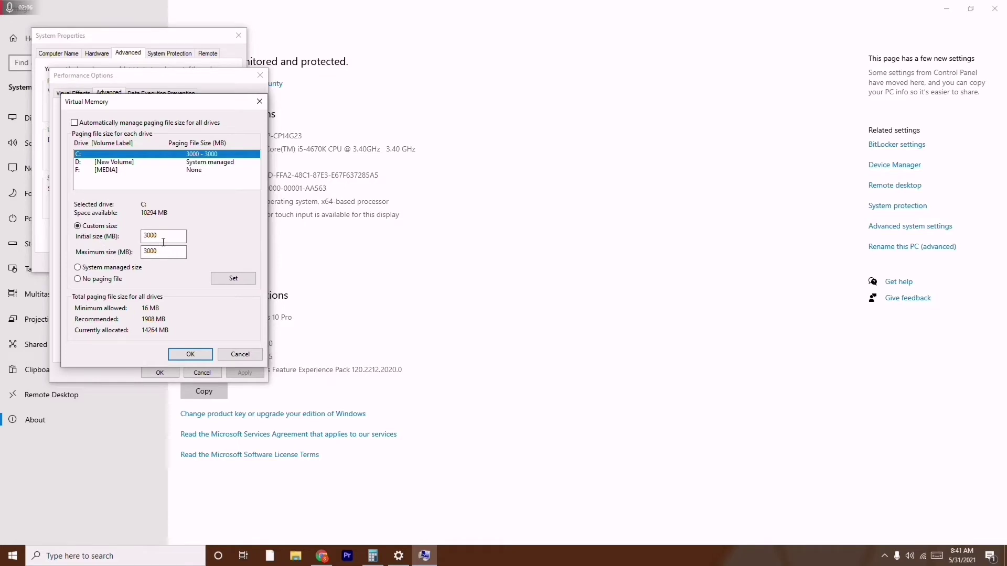
key(BackSpace)
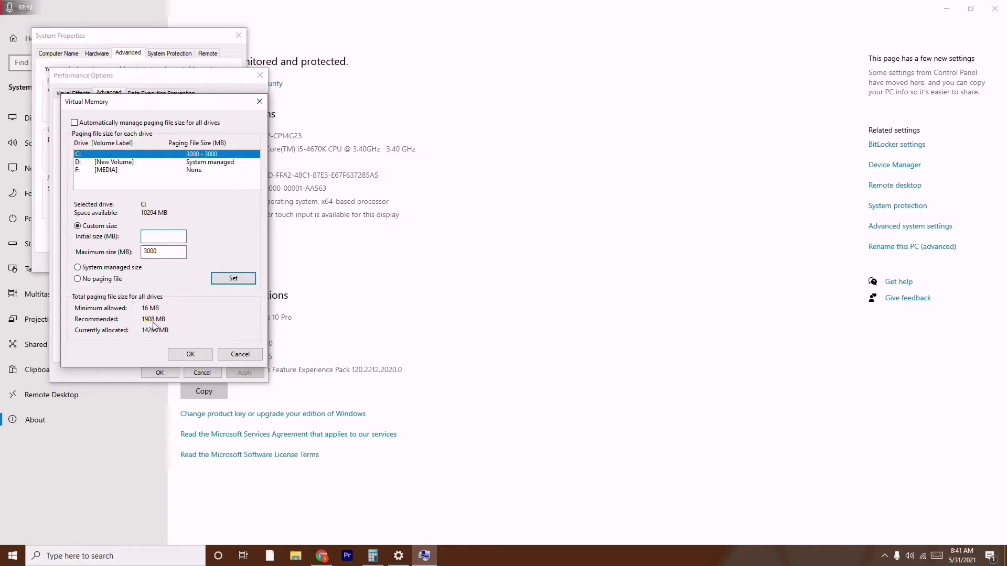
text(1908)
key(Tab)
text(3000)
Compute 8 × 1024 = 8192 in Calculator and clear the old maximum size value
click(373, 558)
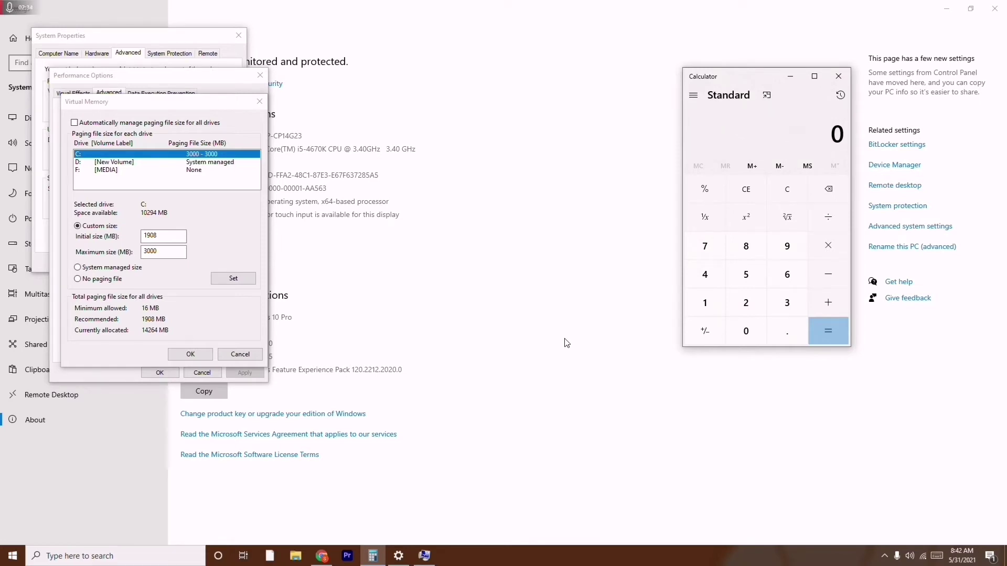
click(741, 251)
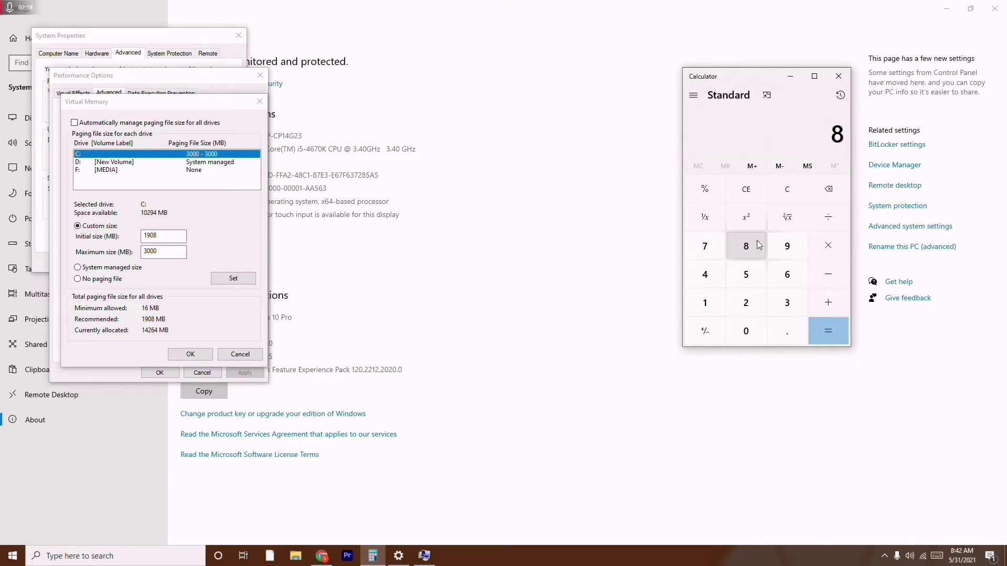
click(703, 308)
click(737, 332)
click(752, 305)
click(715, 281)
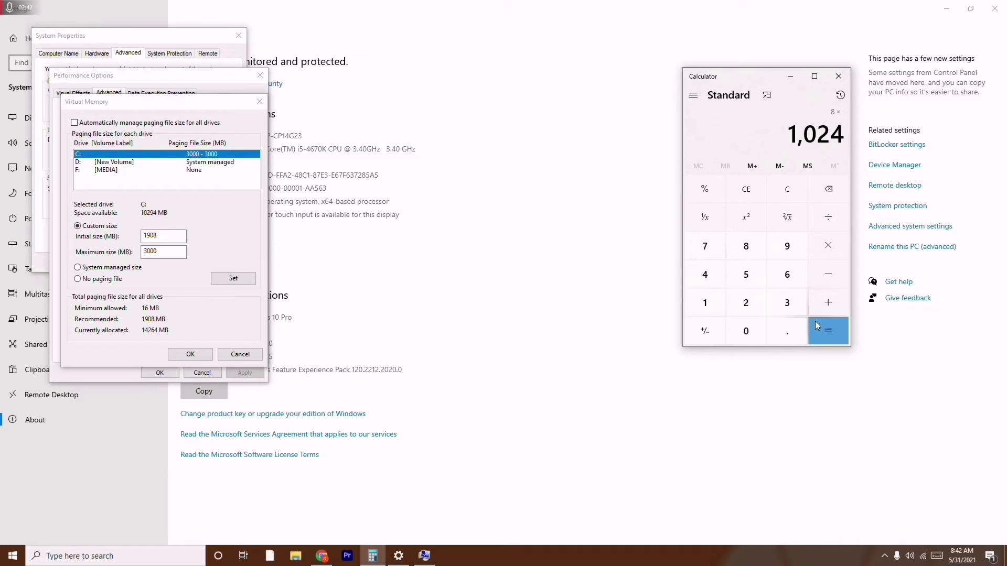
click(830, 325)
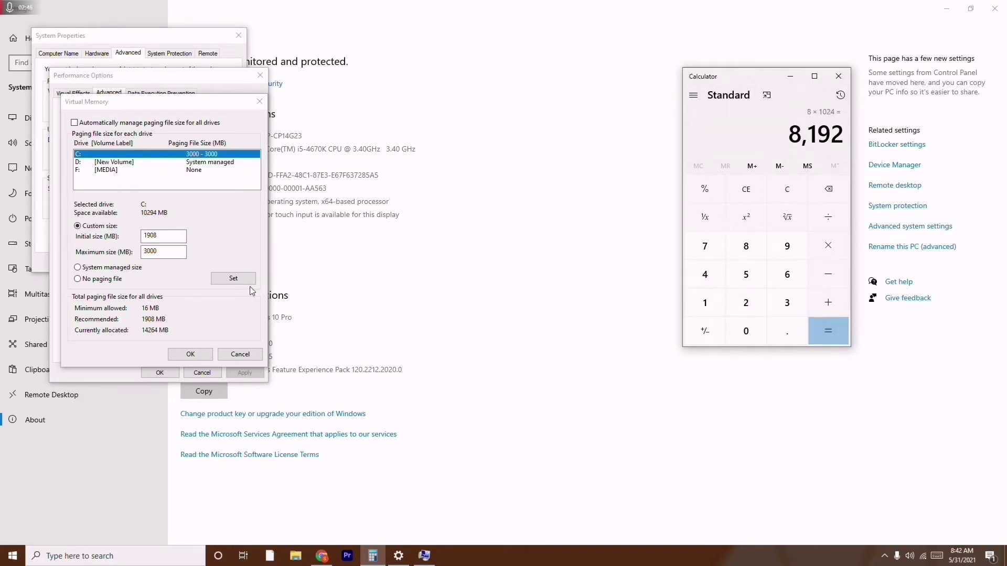
click(164, 251)
key(BackSpace)
key(BackSpace)
key(BackSpace)
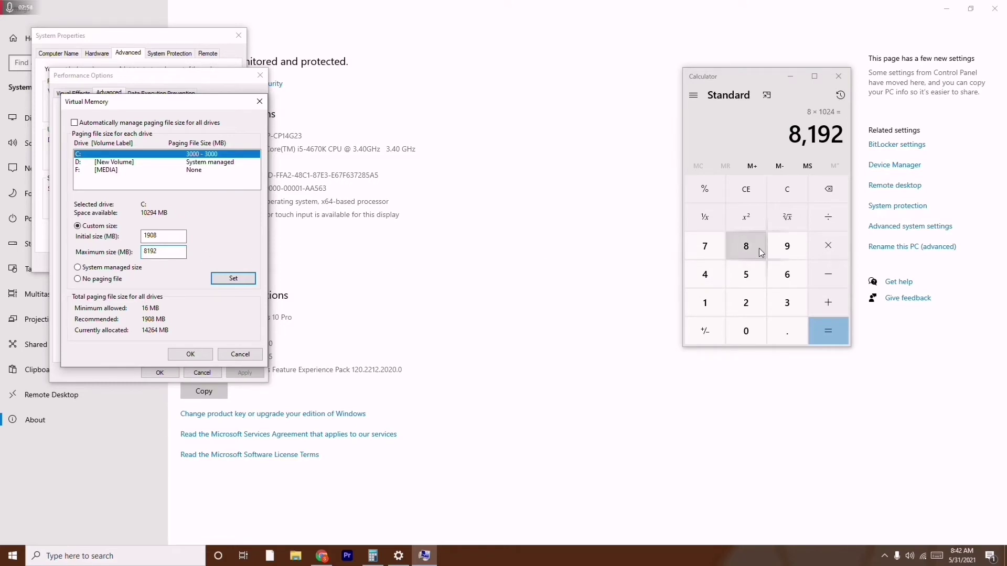
Clear Calculator and compute 12 × 1024
click(833, 193)
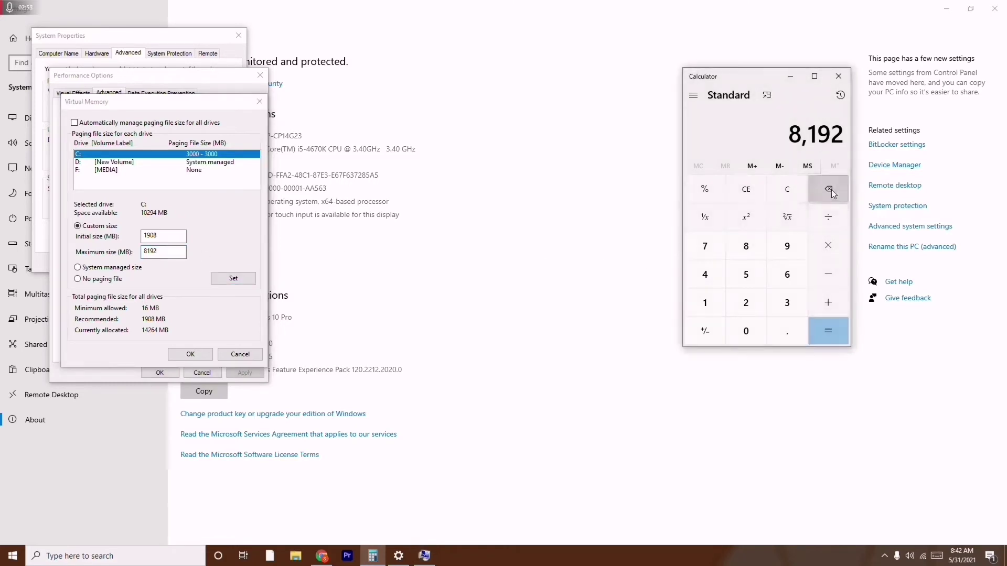
click(789, 198)
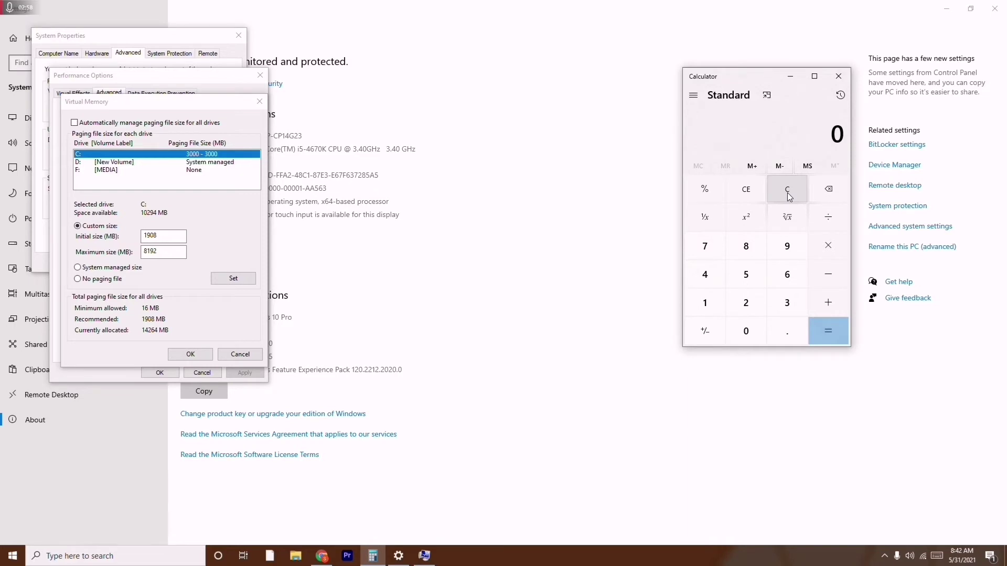
click(721, 308)
click(740, 307)
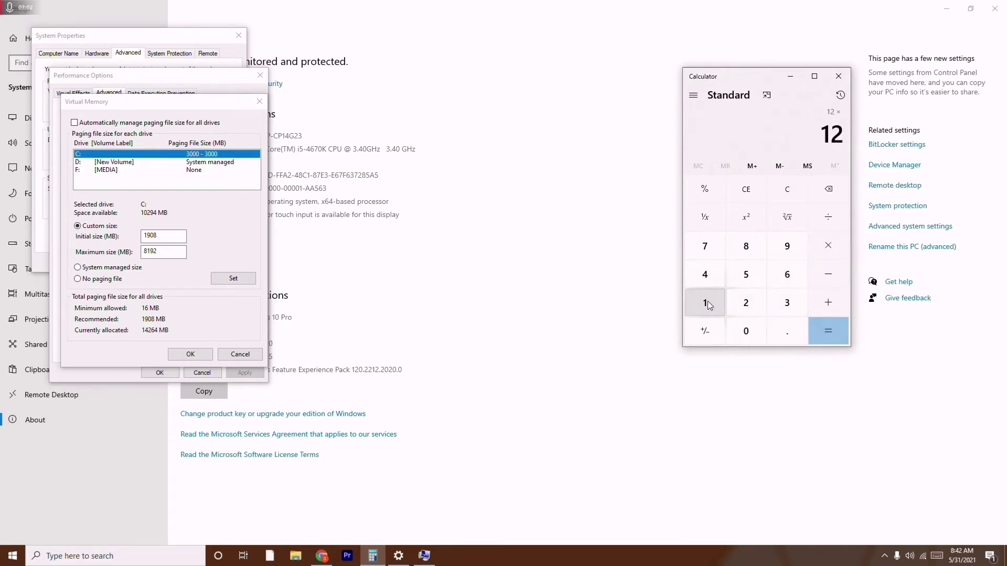
click(707, 304)
click(745, 331)
click(747, 304)
click(705, 274)
click(829, 329)
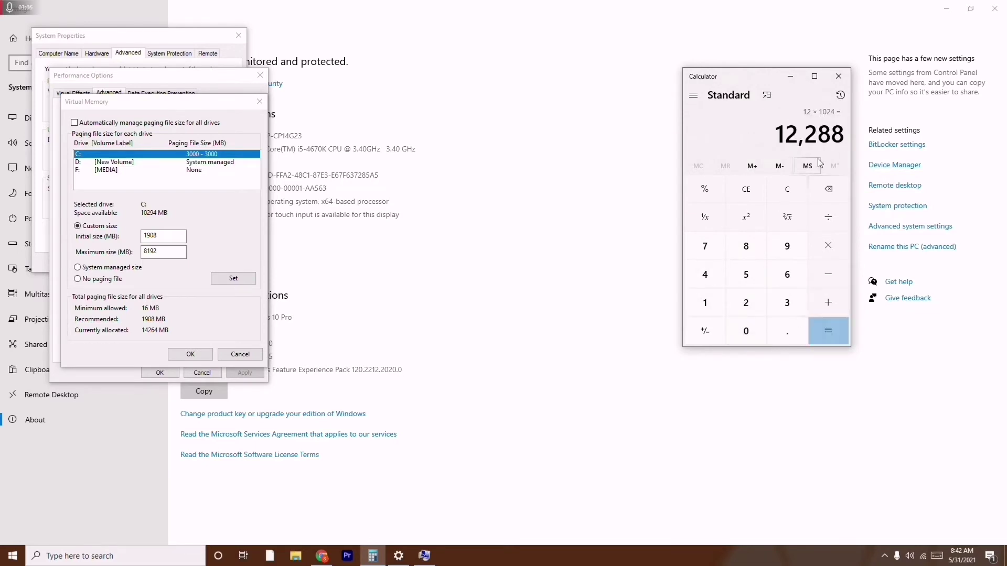
Clear Calculator and compute 16 × 1024 = 16,384
click(826, 188)
click(827, 187)
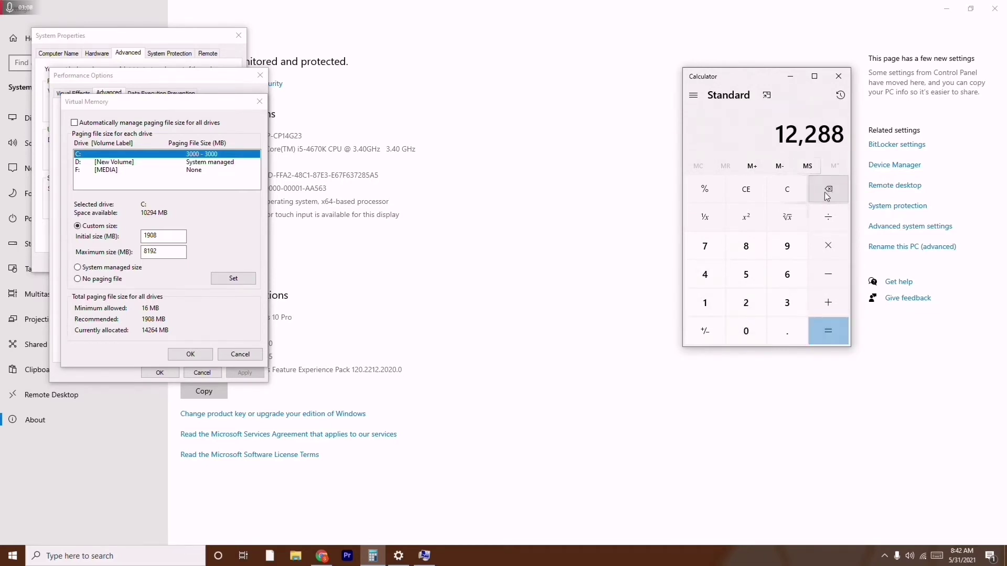
click(705, 302)
click(786, 274)
click(816, 248)
click(704, 303)
click(745, 330)
click(746, 303)
click(705, 274)
click(831, 340)
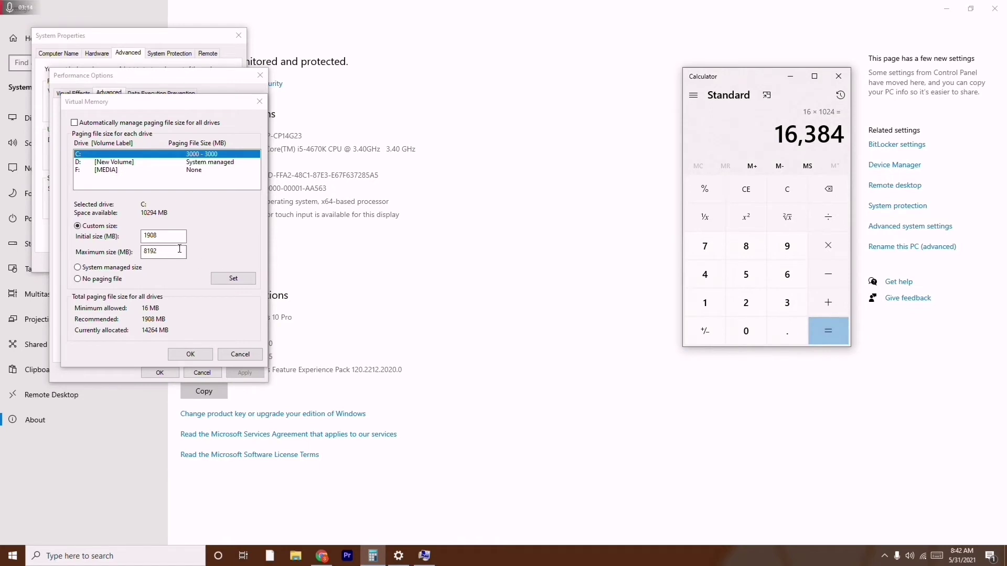
Apply the new paging sizes, then close System Properties, Calculator and Settings
click(200, 355)
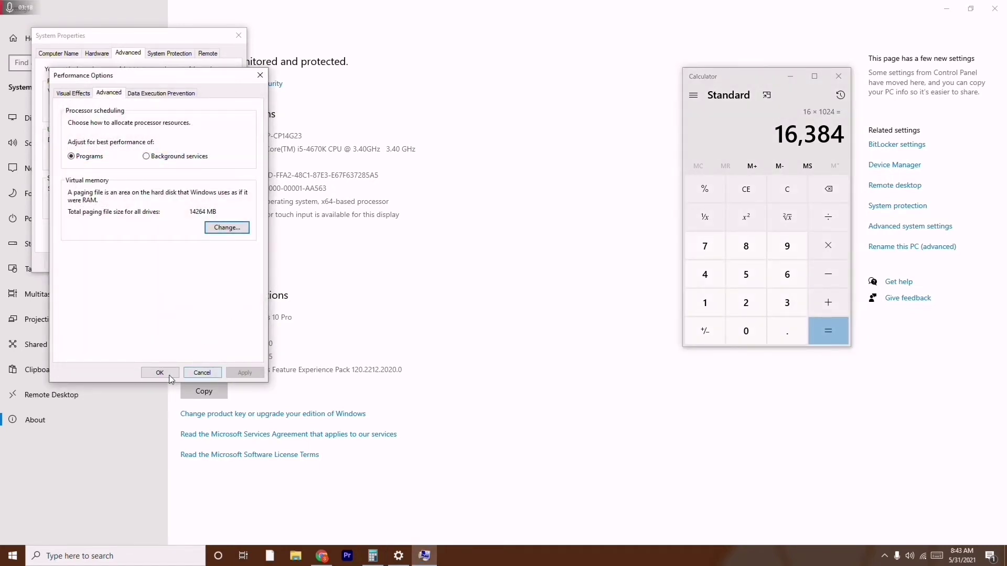
click(160, 373)
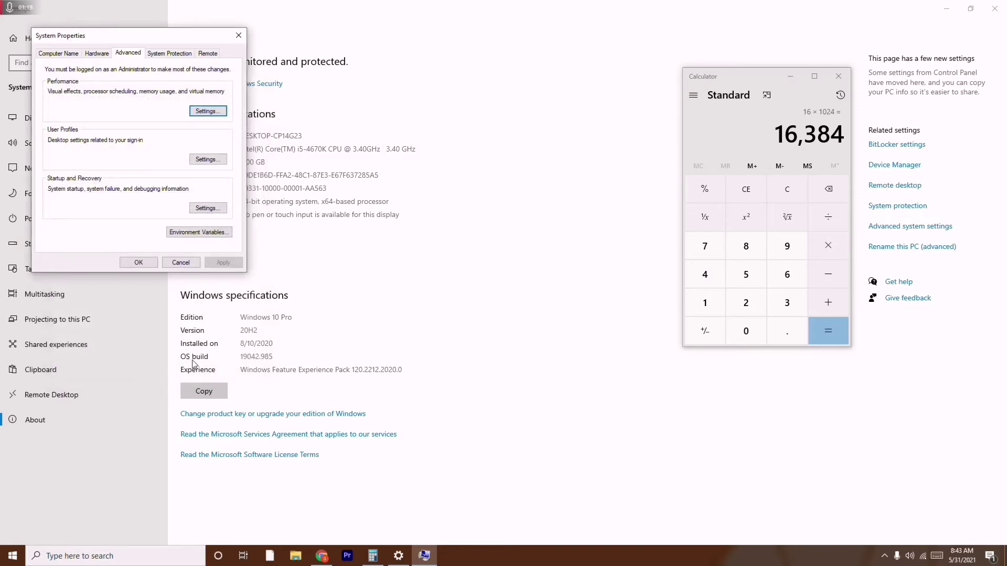
click(239, 36)
click(839, 76)
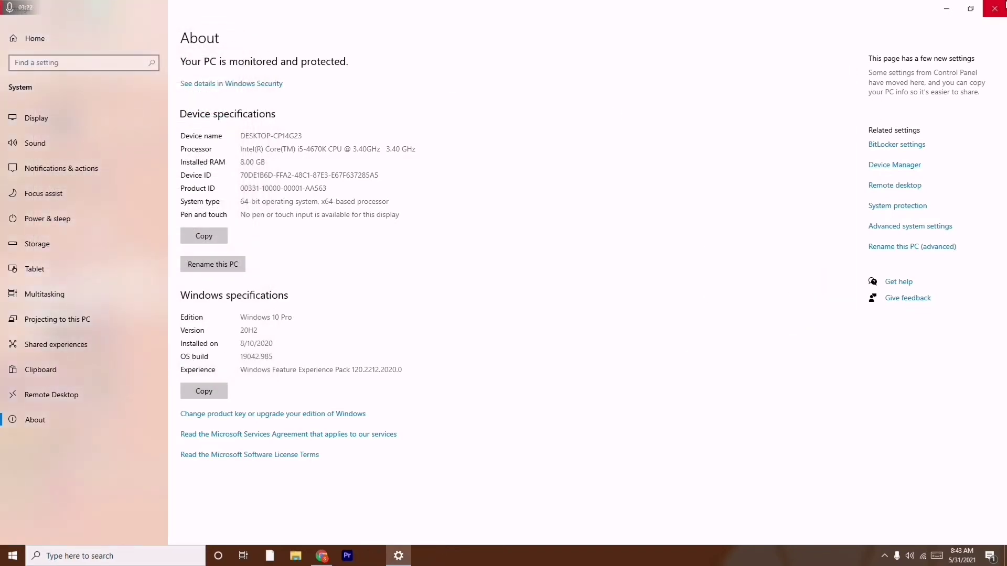
click(995, 8)
Refresh the desktop and check the Start menu power options without restarting
right_click(333, 193)
click(346, 233)
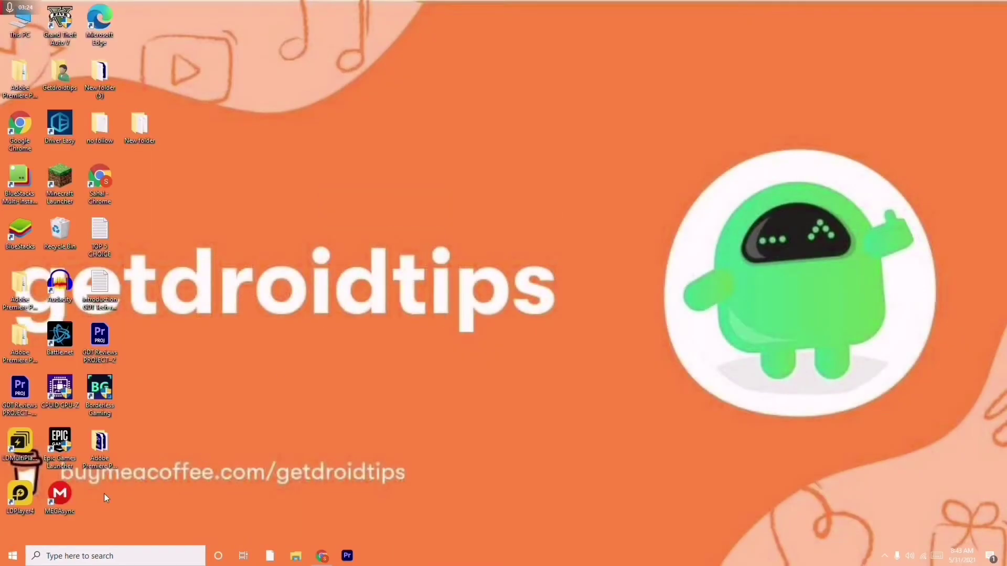
click(13, 556)
click(13, 533)
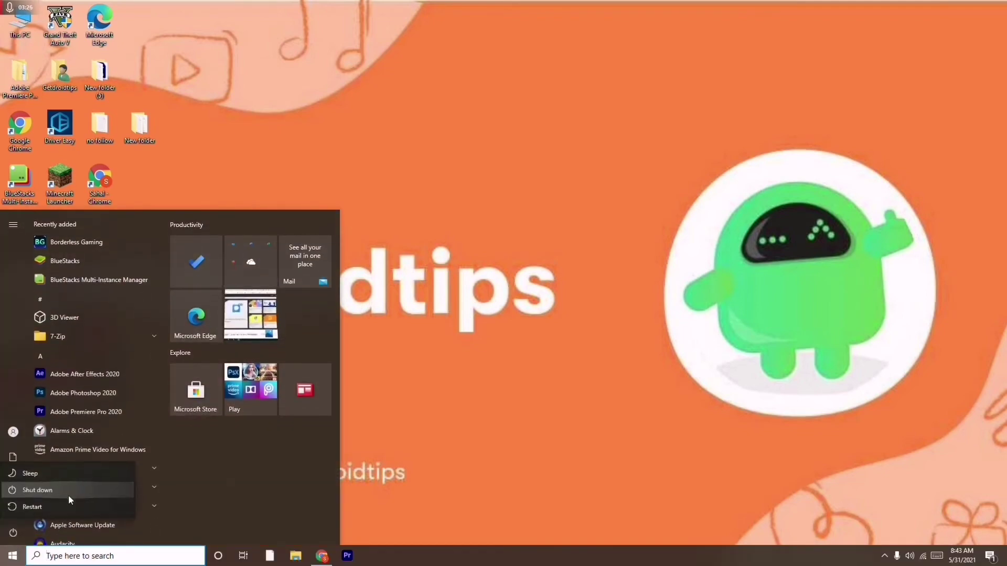
key(Escape)
right_click(388, 217)
click(416, 260)
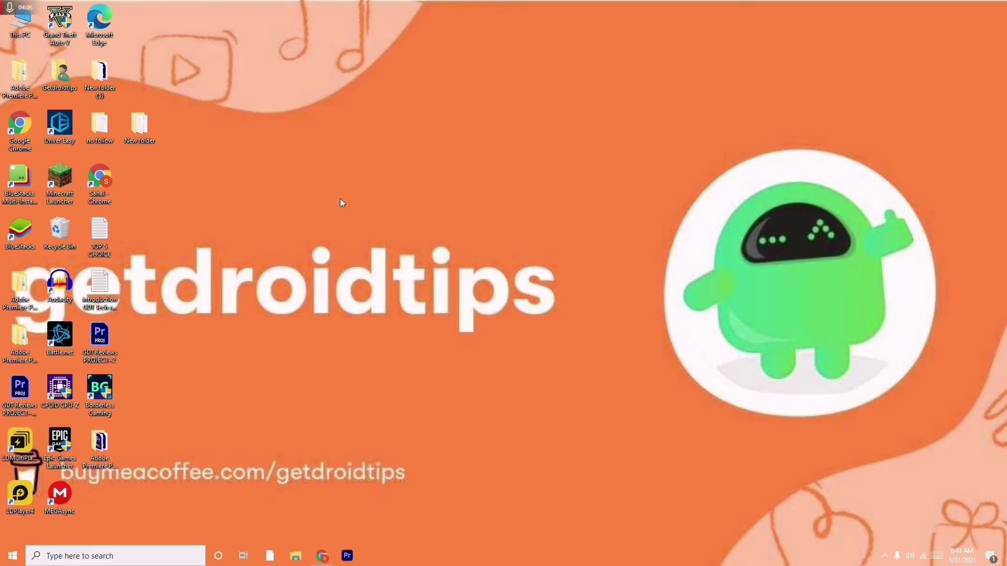
Open Device Manager, collapse System devices and select Display adapters
right_click(25, 36)
click(80, 158)
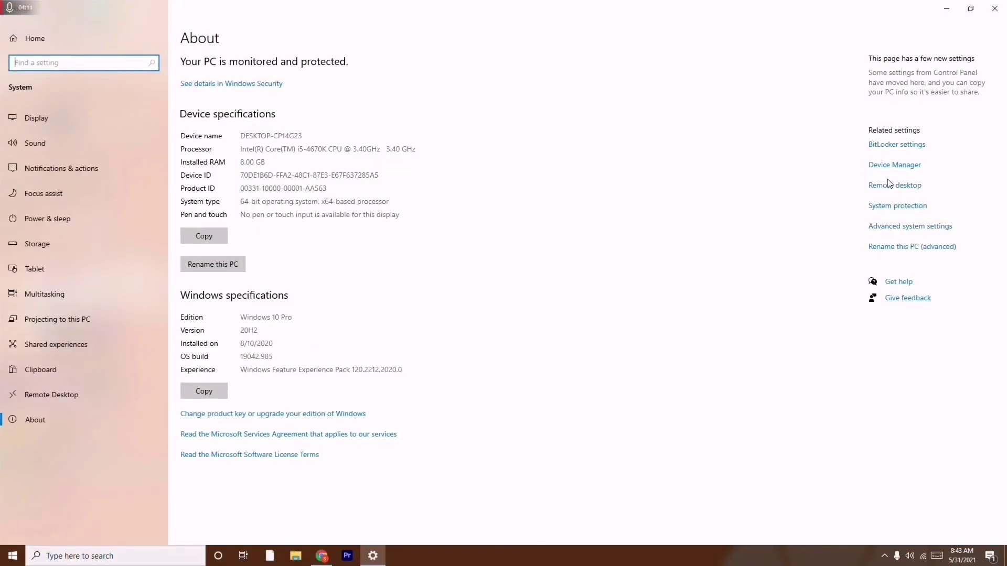
click(891, 166)
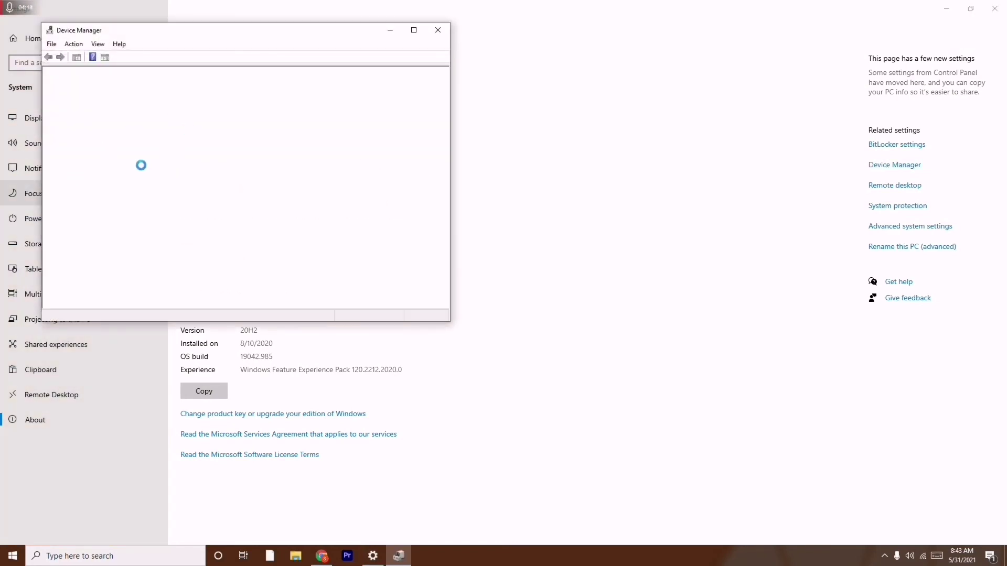
click(56, 251)
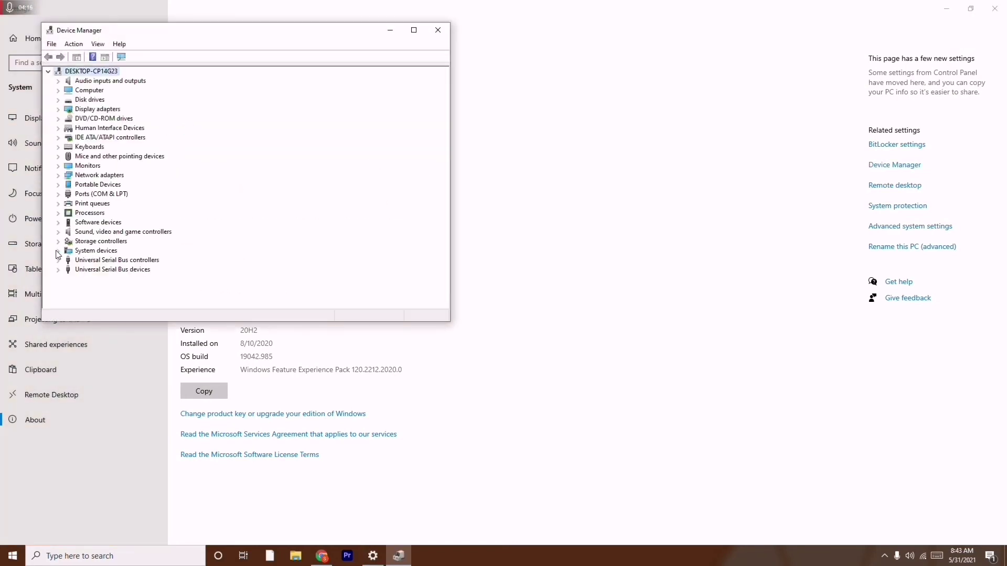
click(93, 110)
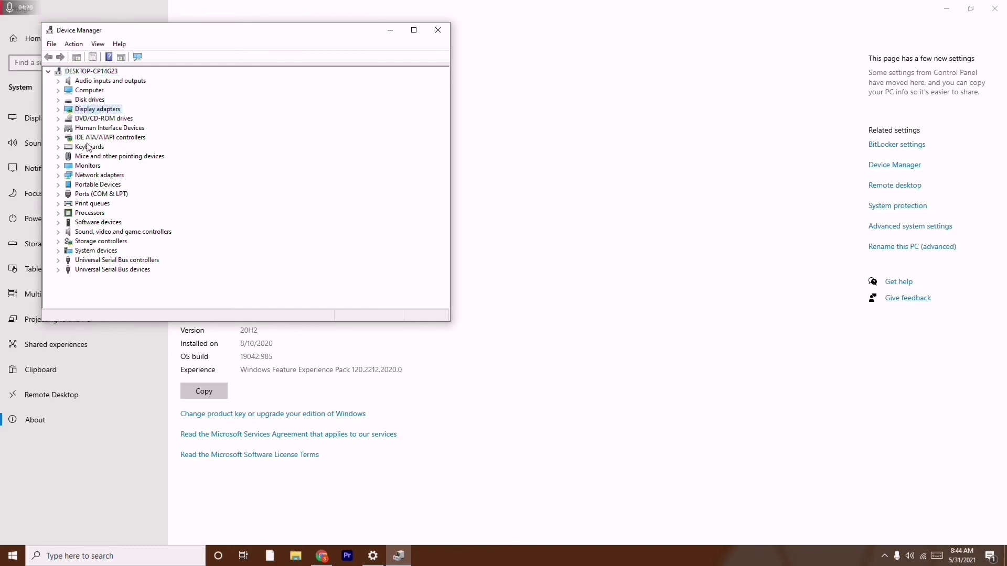
Expand and collapse the Mice, Network adapters and Keyboards categories
click(58, 157)
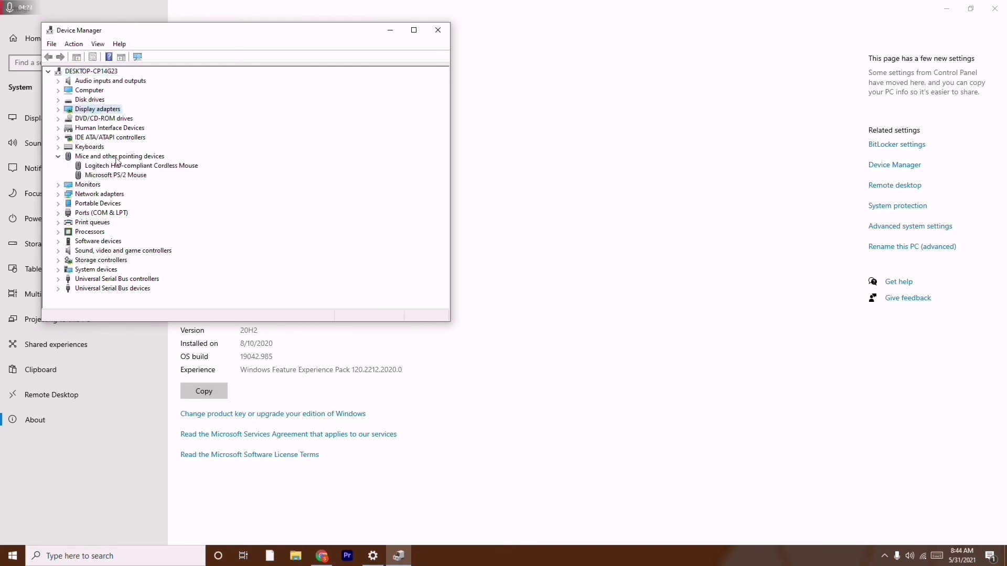
click(58, 157)
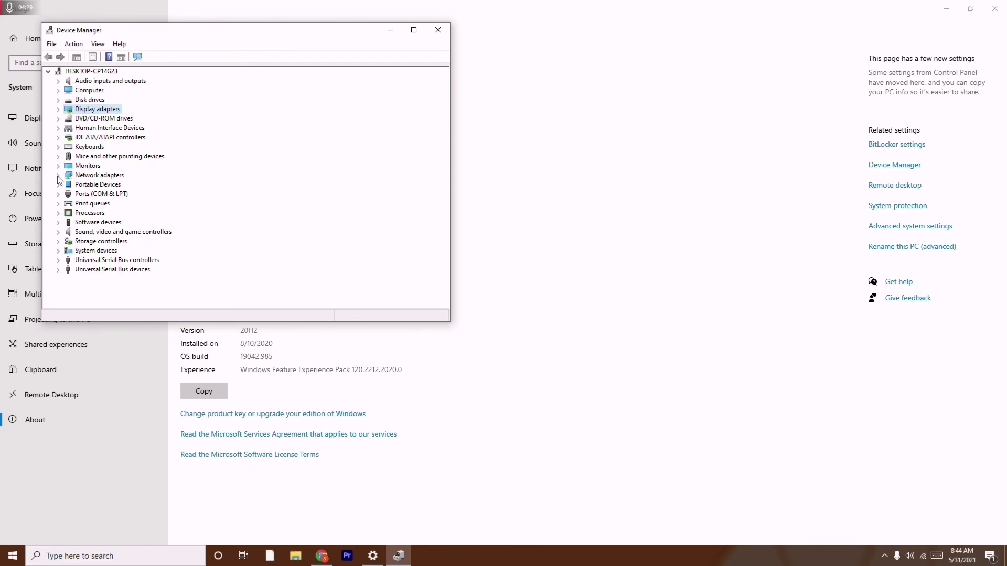
click(58, 175)
click(58, 176)
click(58, 148)
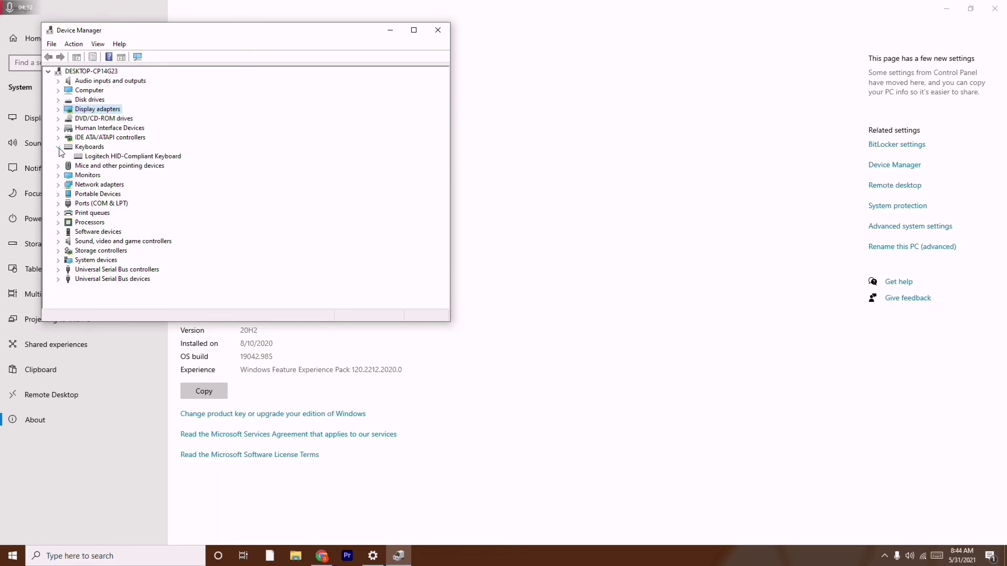
click(58, 148)
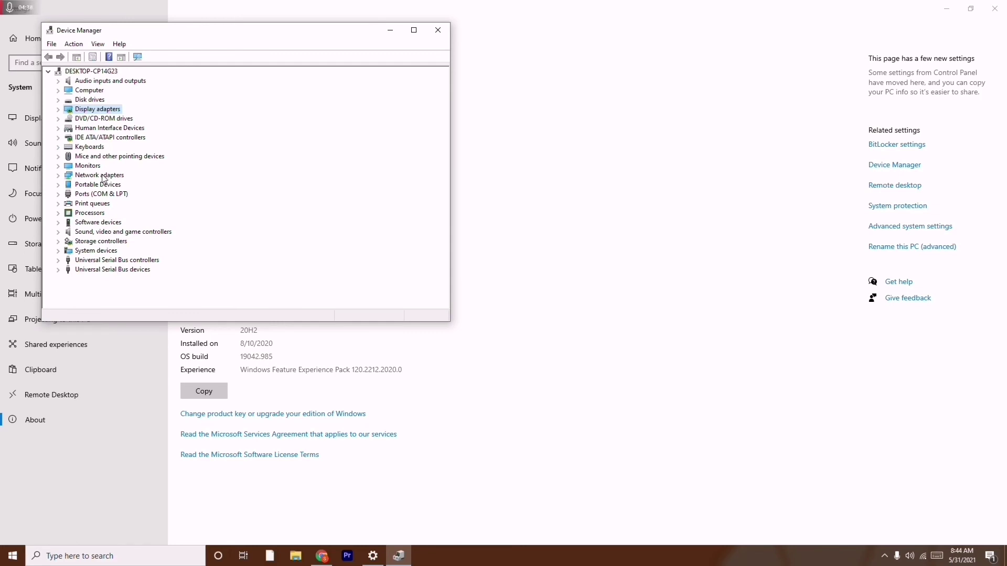
Expand Display adapters and choose Update driver for the AMD Radeon RX 5700
right_click(109, 113)
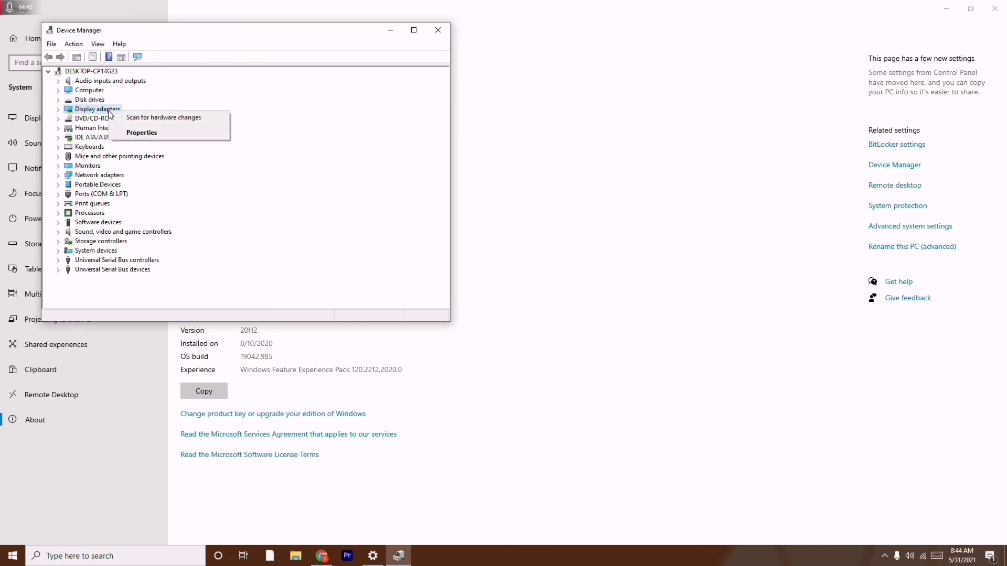
right_click(91, 111)
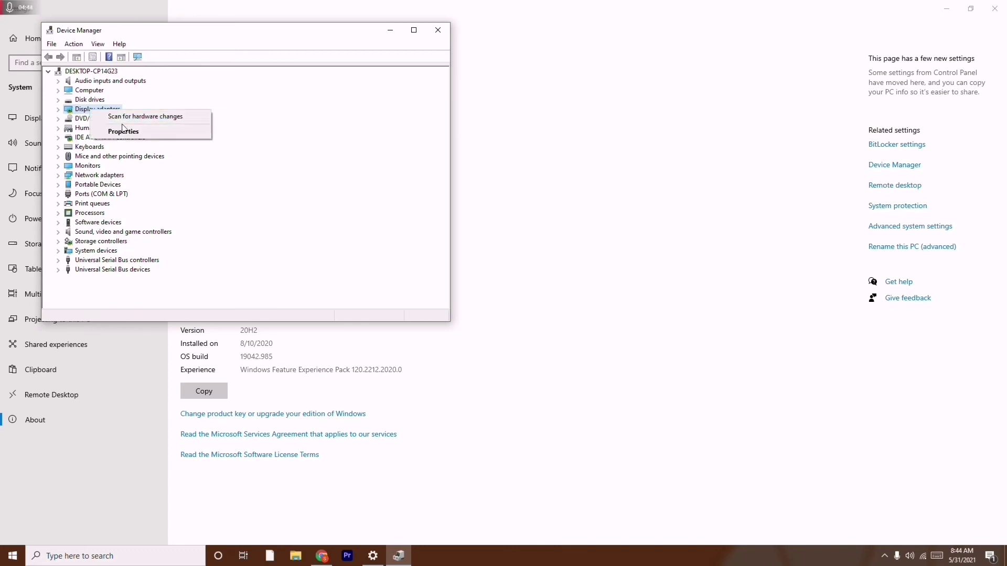
click(59, 109)
right_click(114, 119)
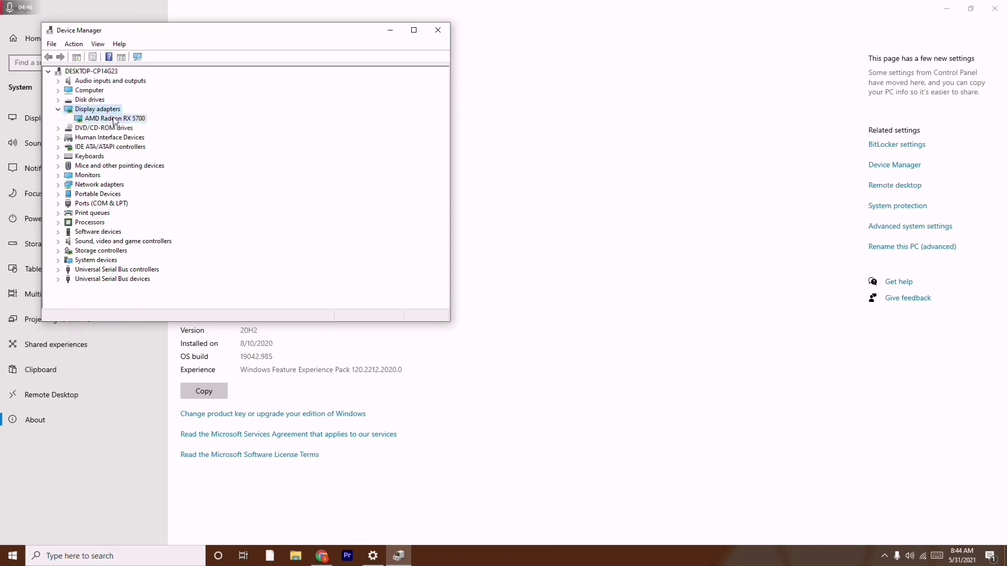
click(149, 124)
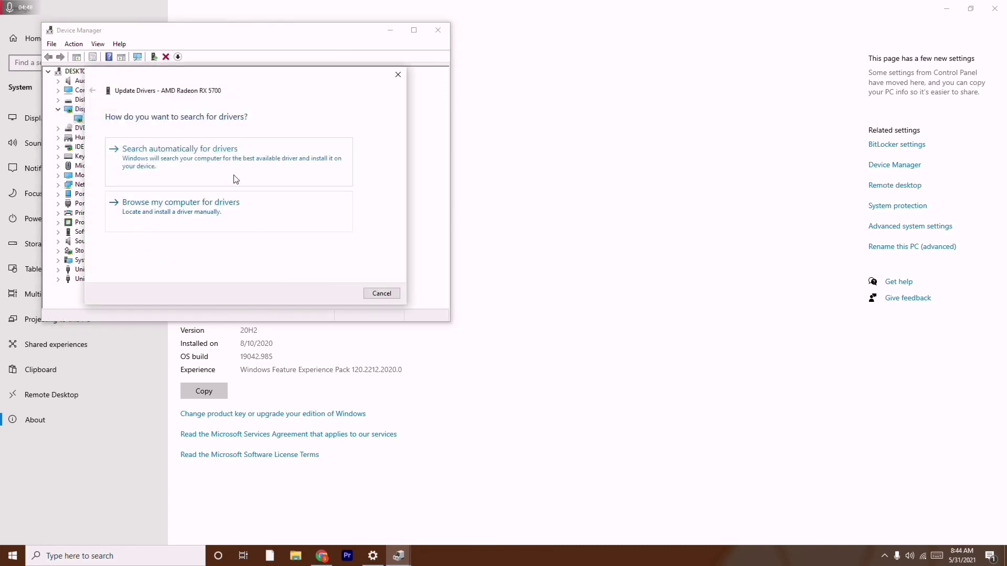
Search automatically for a Radeon driver, confirm the best one is installed, and close
click(251, 169)
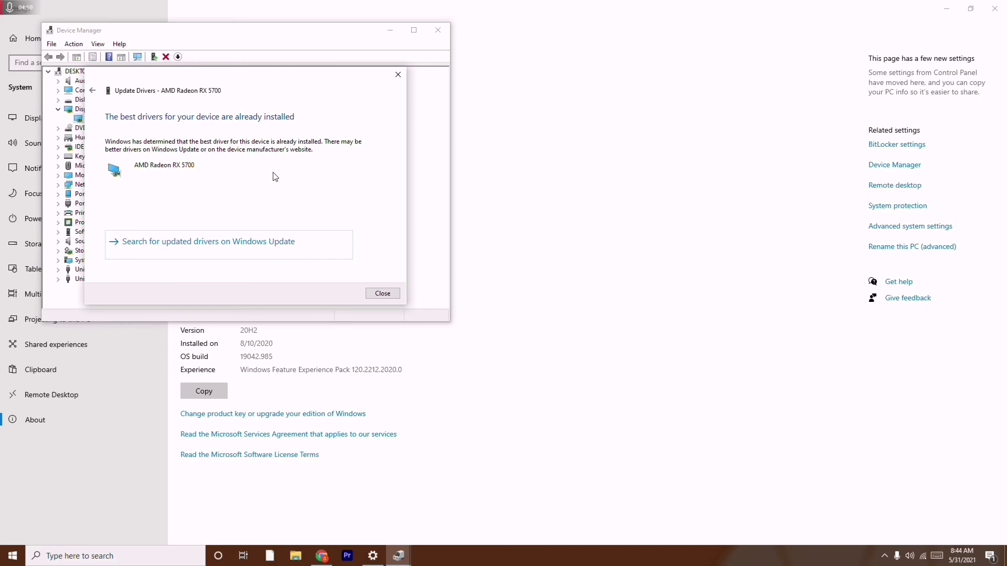
click(401, 84)
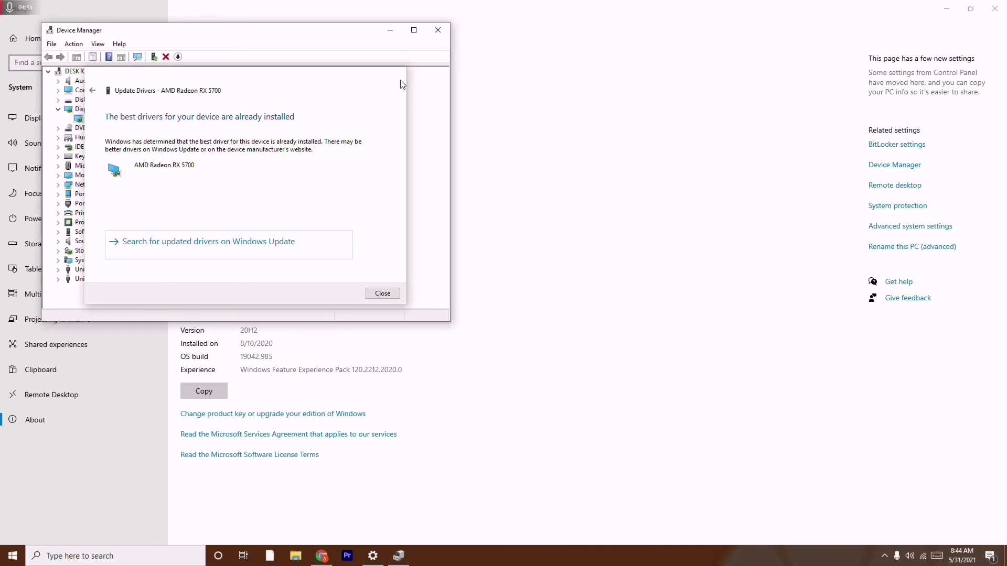
click(58, 109)
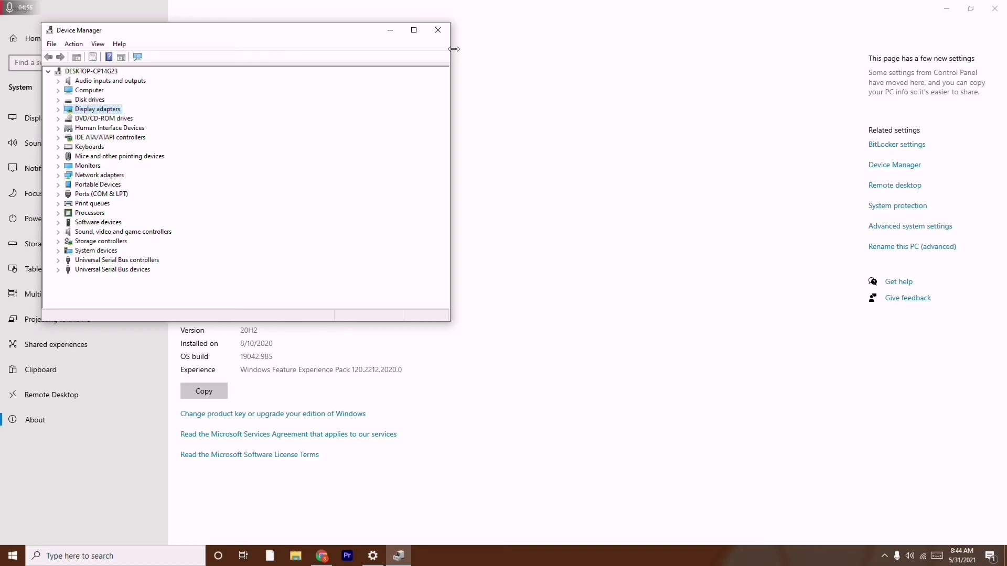
Close Device Manager and Settings, then refresh the desktop twice
click(438, 30)
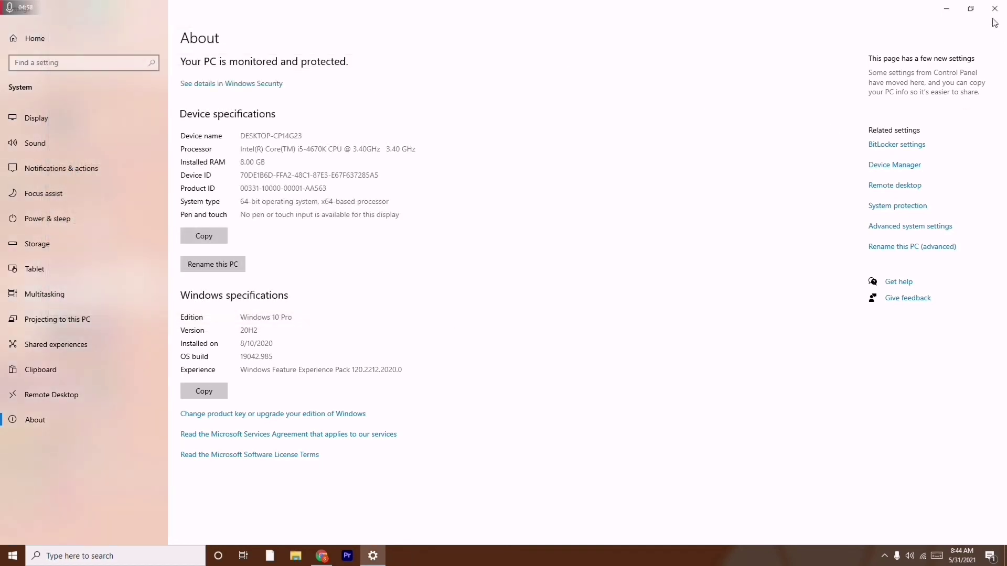
click(994, 8)
right_click(266, 87)
click(290, 138)
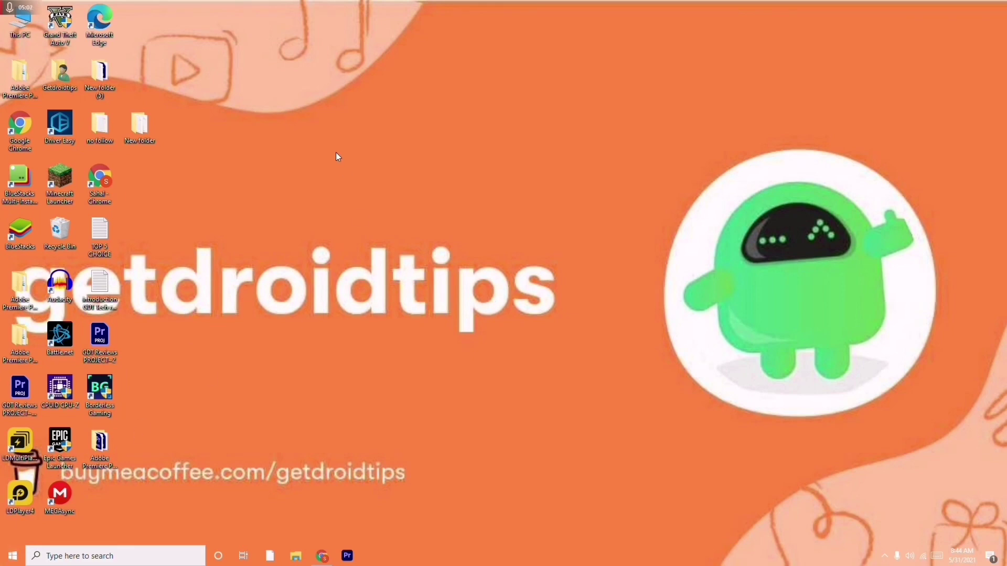
right_click(315, 132)
click(341, 176)
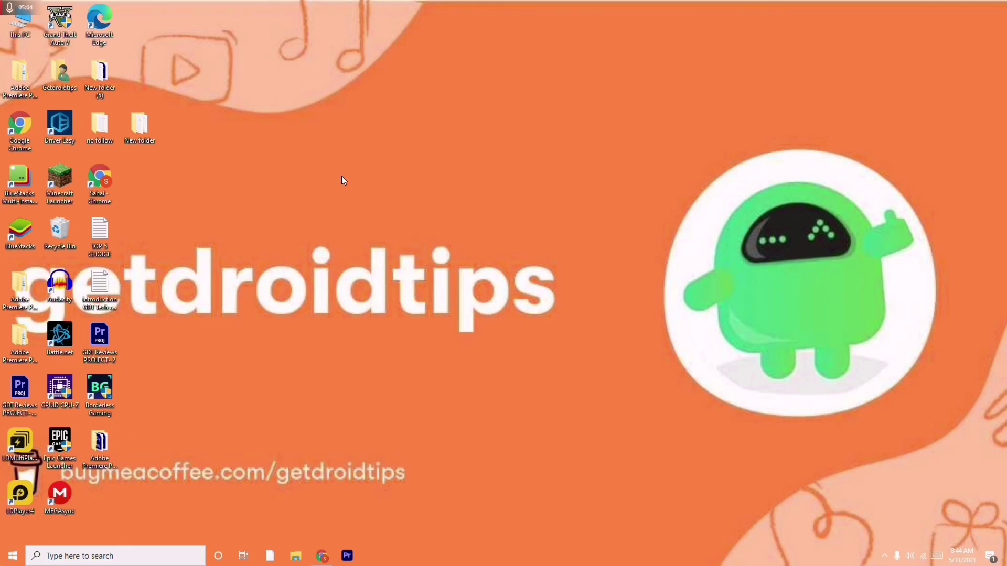